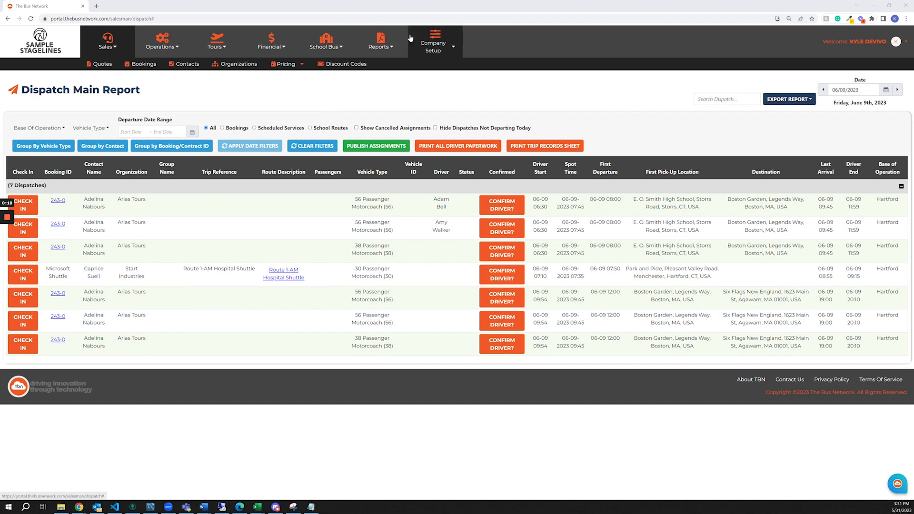
# Open the vehicle amenity types list, view the DVD Player entry's details, and return to the list.
pyautogui.click(167, 42)
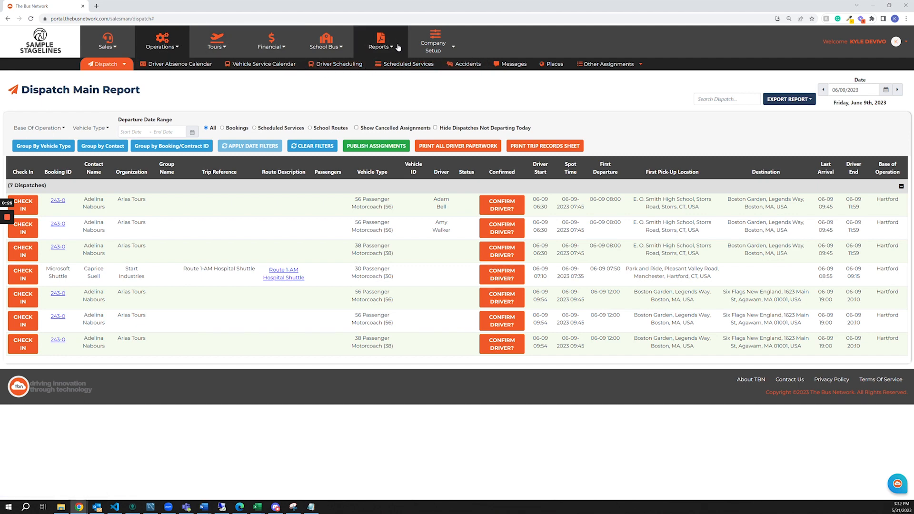
pyautogui.moveTo(433, 45)
pyautogui.click(238, 64)
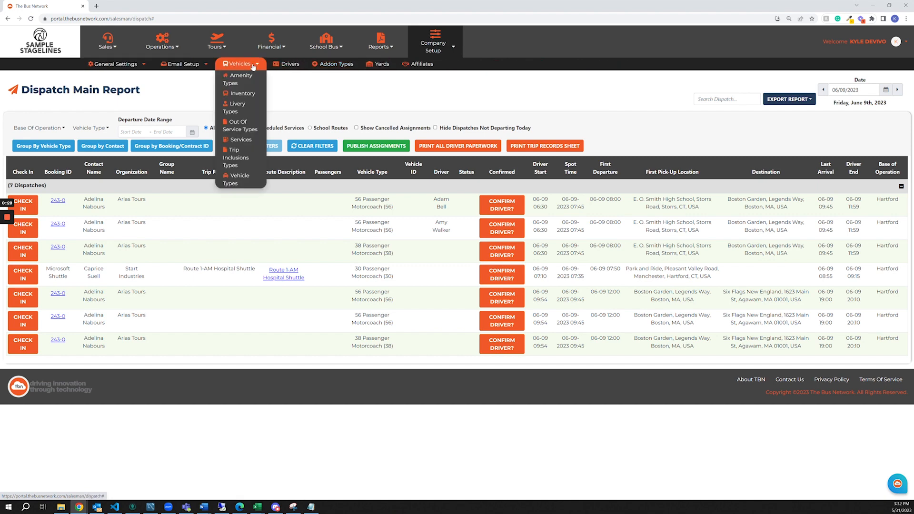
pyautogui.click(229, 81)
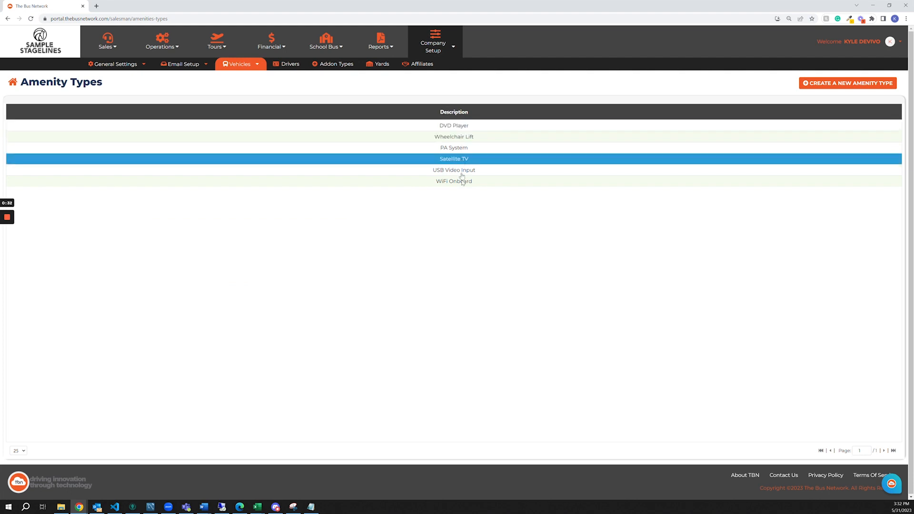
pyautogui.click(425, 127)
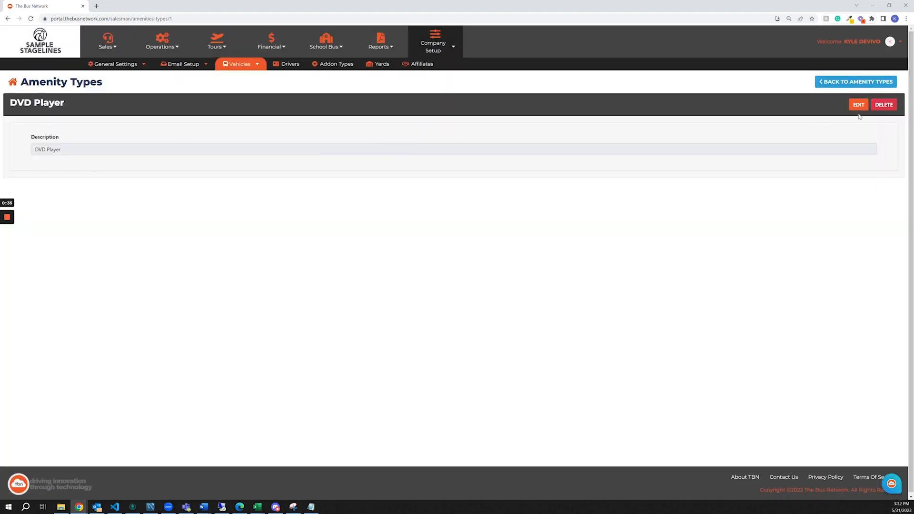
pyautogui.click(857, 82)
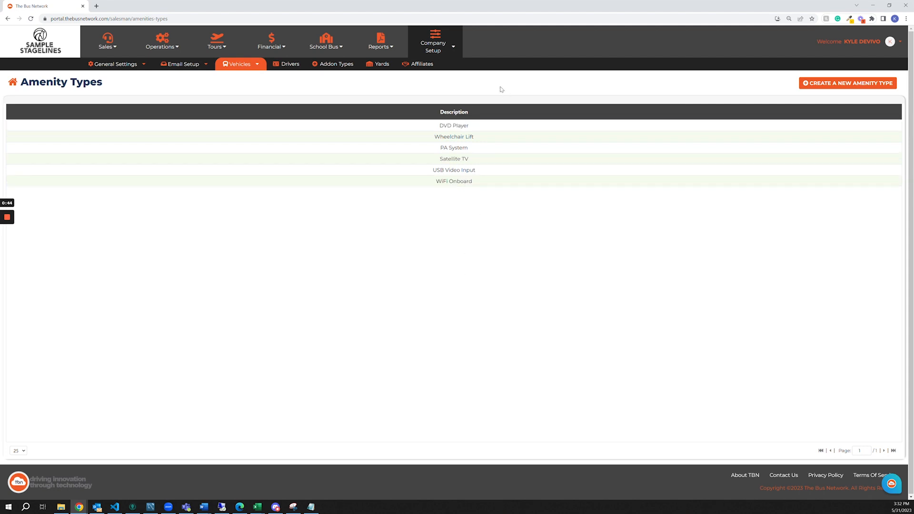
# Open the vehicle types list and view the details of the 56 Passenger Motorcoach.
pyautogui.click(239, 64)
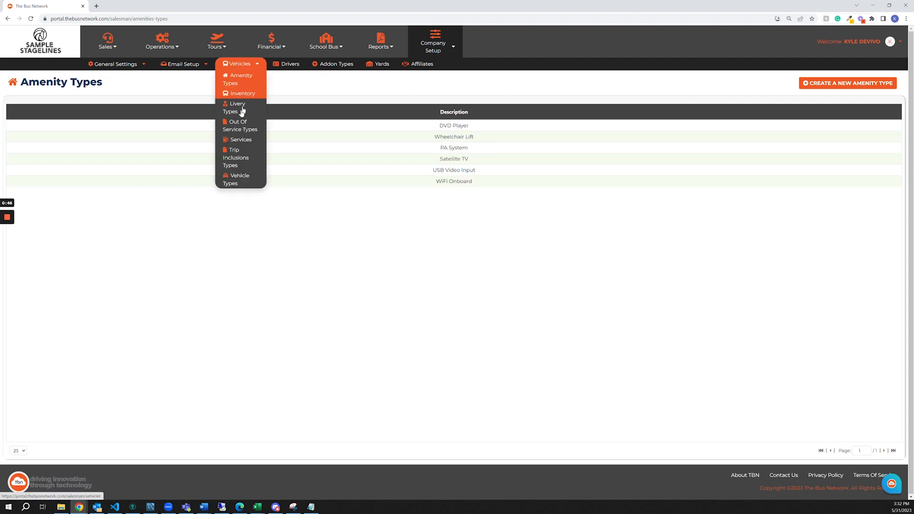
pyautogui.click(241, 179)
pyautogui.click(194, 126)
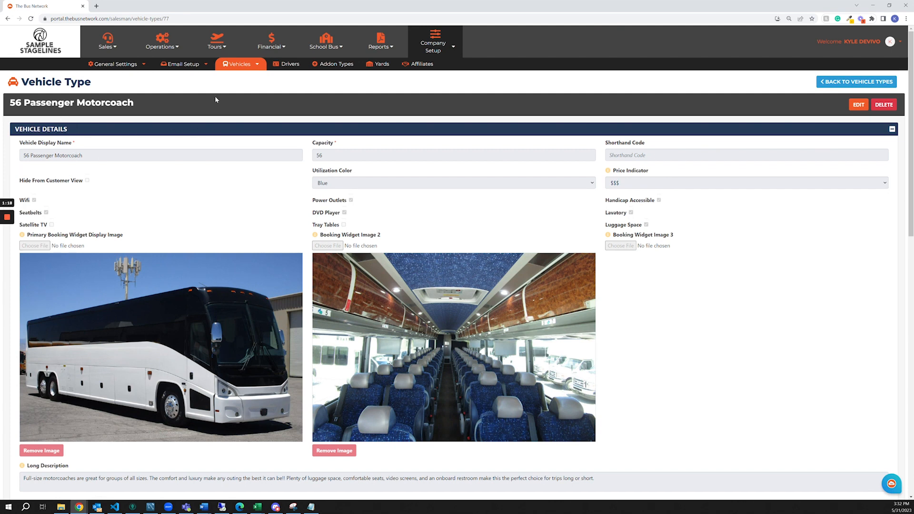
# View the blank form for creating an amenity type and return to the amenity types list without saving.
pyautogui.moveTo(232, 69)
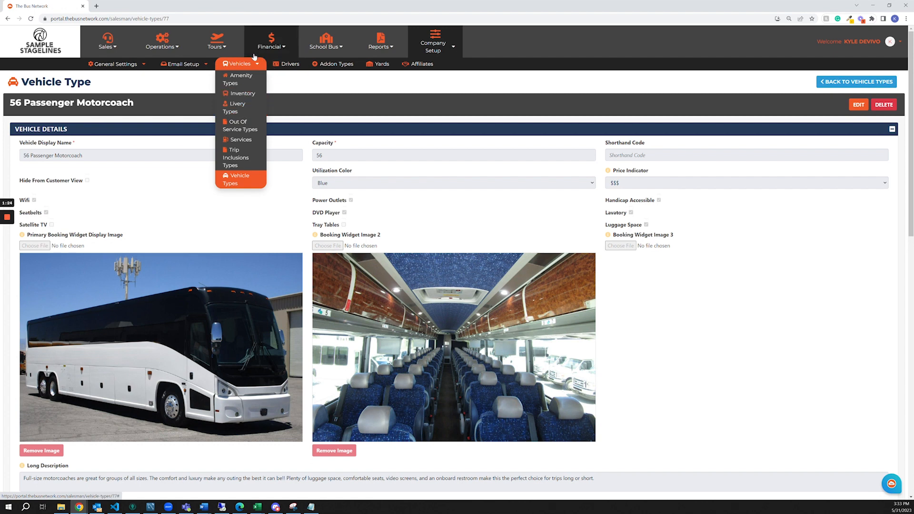
pyautogui.click(235, 80)
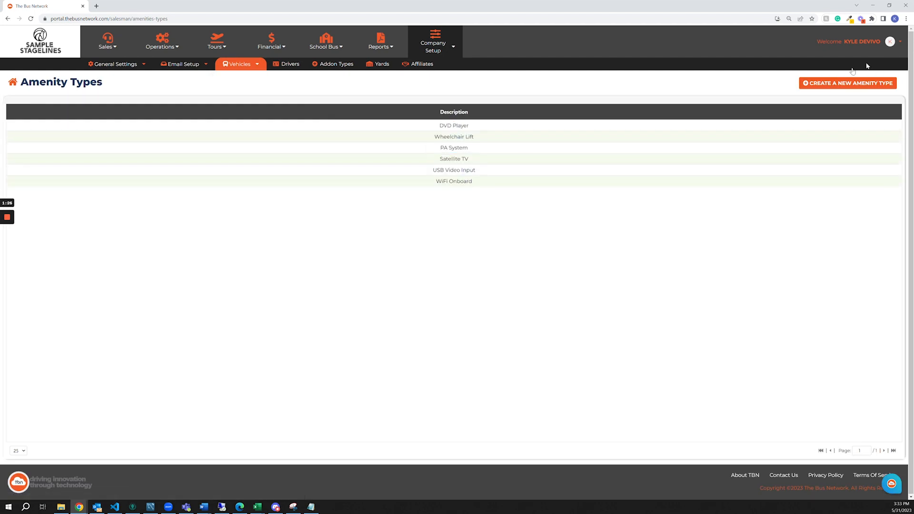
pyautogui.click(863, 81)
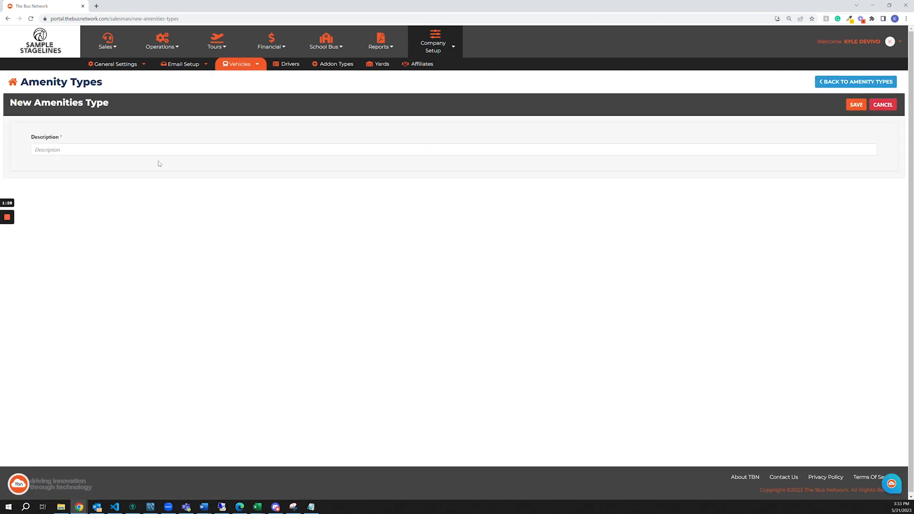
pyautogui.click(90, 150)
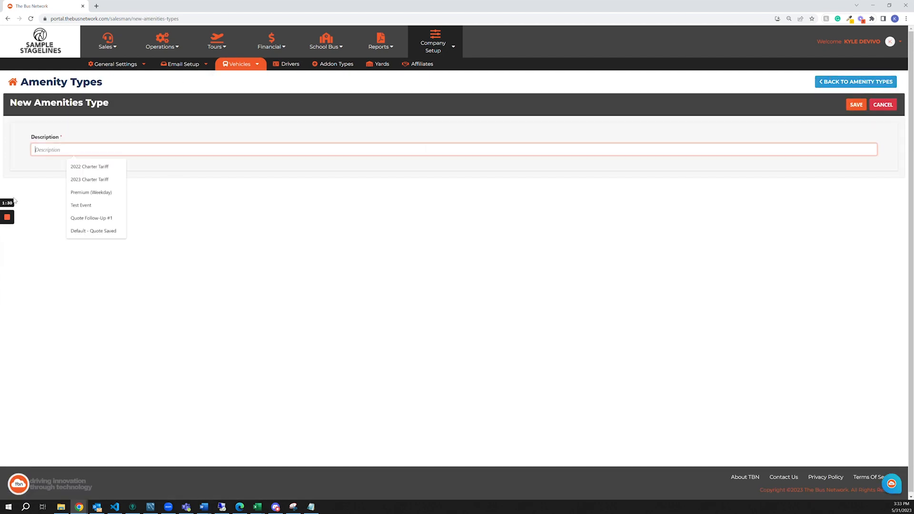
pyautogui.click(240, 135)
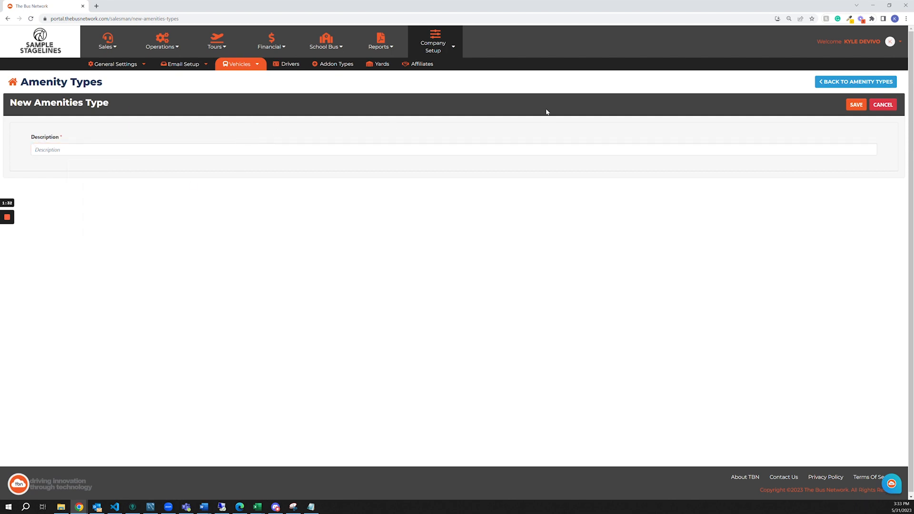
pyautogui.click(856, 82)
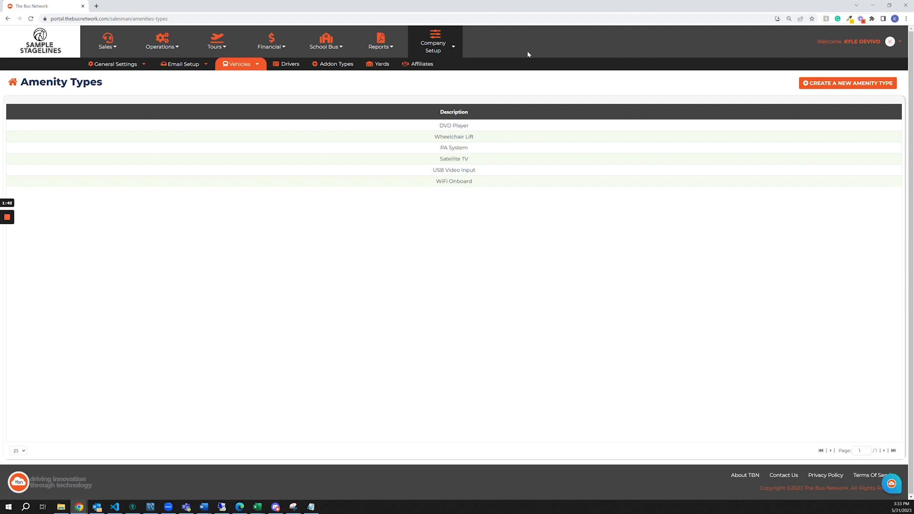
# From the Dispatch Main Report, open the booking of the 08:00 38 Passenger Motorcoach dispatch and its route from E. O. Smith High School to Boston Garden.
pyautogui.click(152, 44)
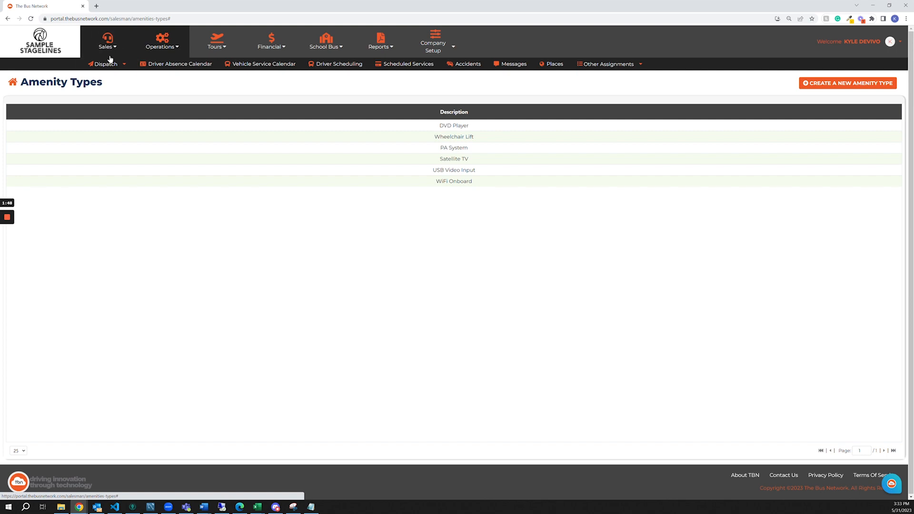
pyautogui.moveTo(106, 64)
pyautogui.click(106, 97)
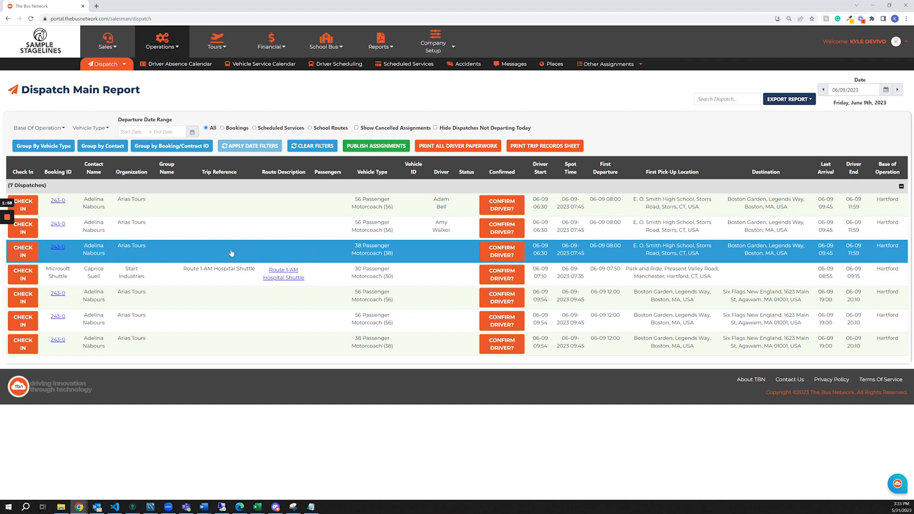
pyautogui.click(58, 247)
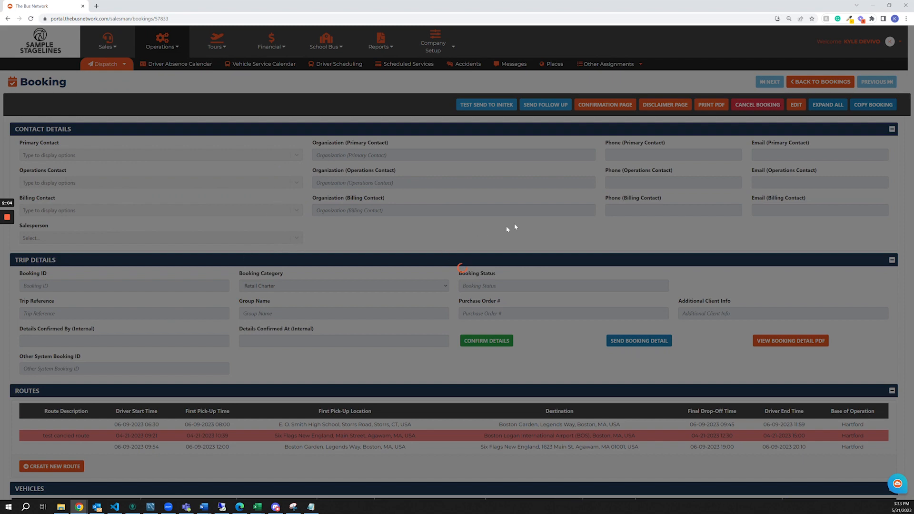
pyautogui.scroll(-4, 536, 220)
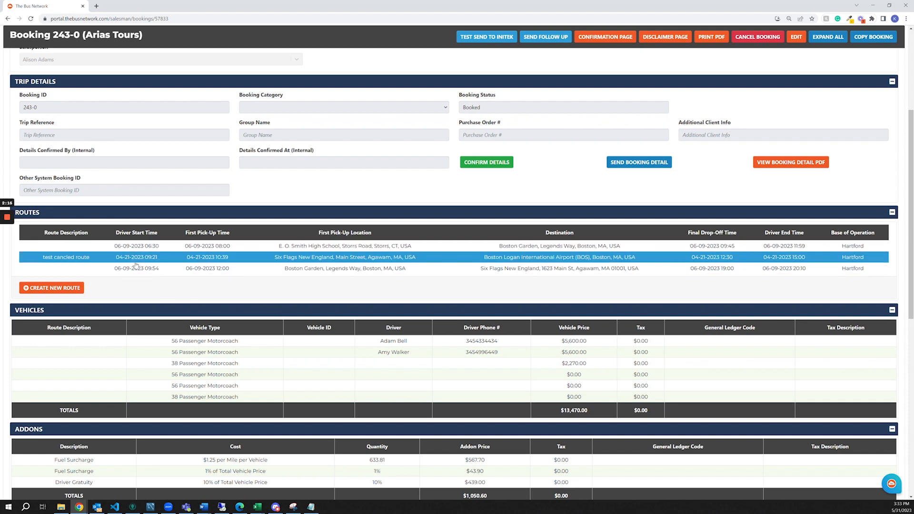
pyautogui.click(187, 246)
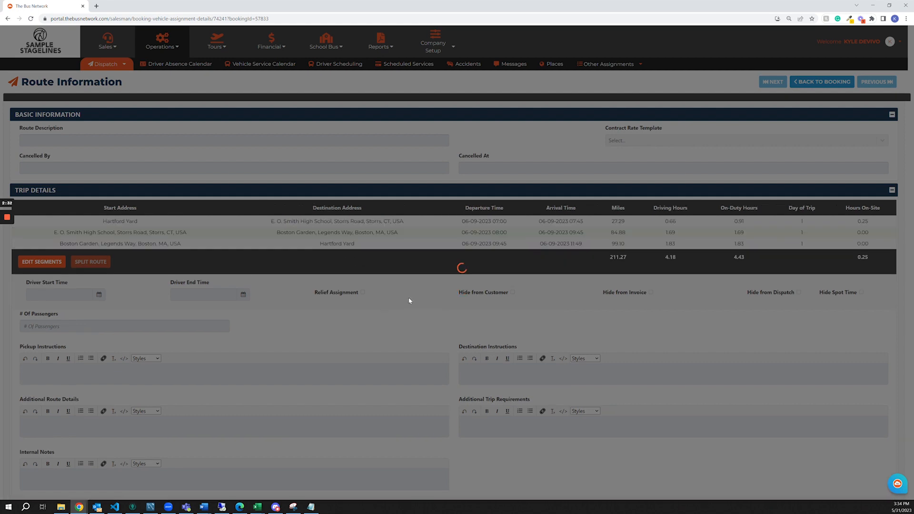
# Add Satellite TV as a required amenity in the route's trip requirements and save it.
pyautogui.scroll(-4, 87, 317)
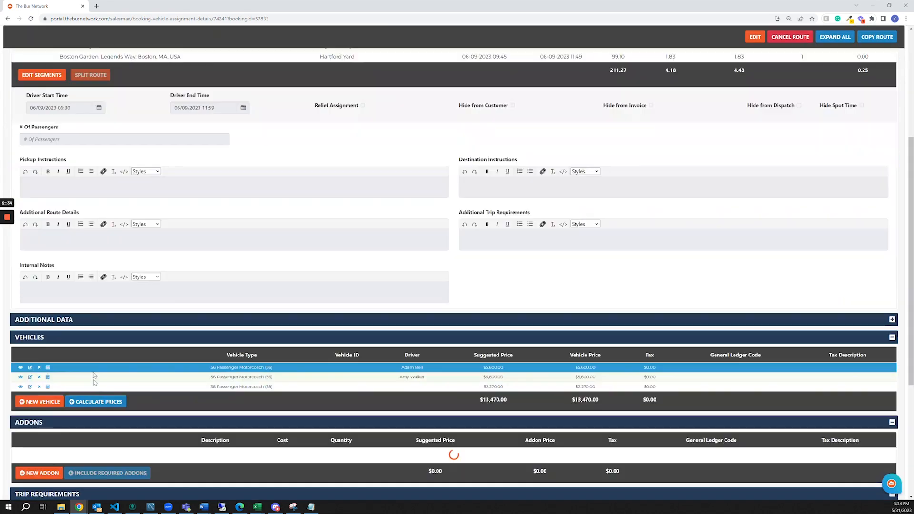
pyautogui.scroll(-4, 87, 317)
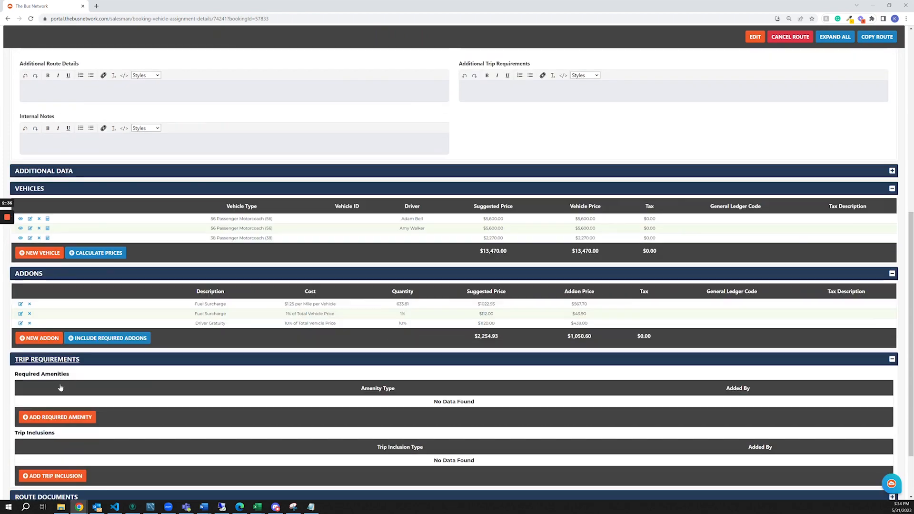
pyautogui.scroll(9, 441, 316)
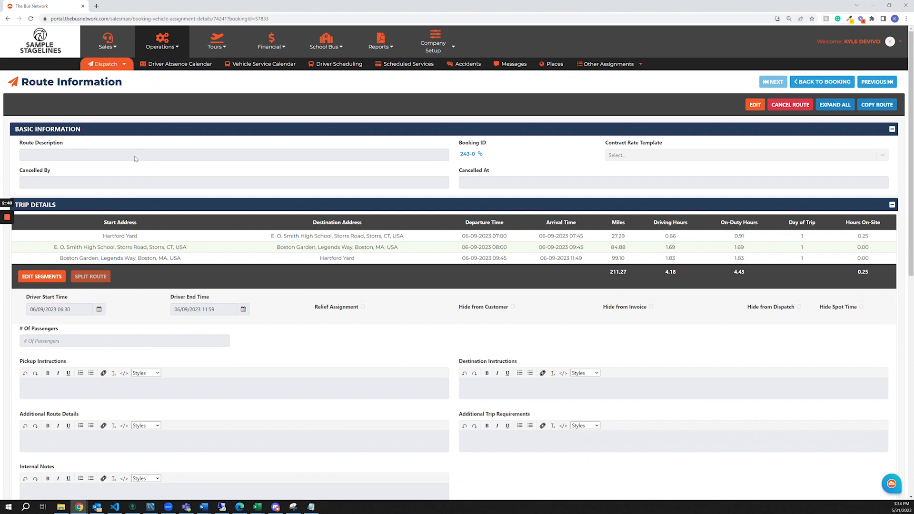
pyautogui.scroll(-5, 74, 215)
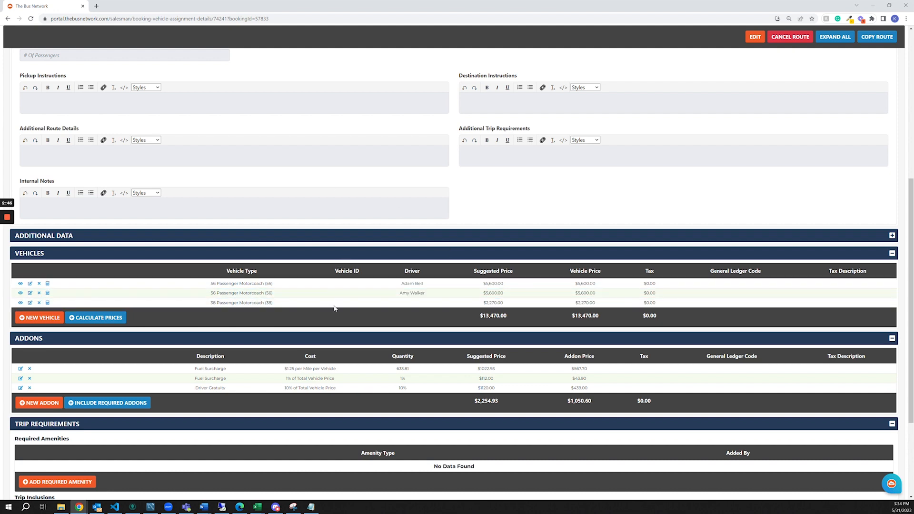
pyautogui.scroll(-3, 127, 284)
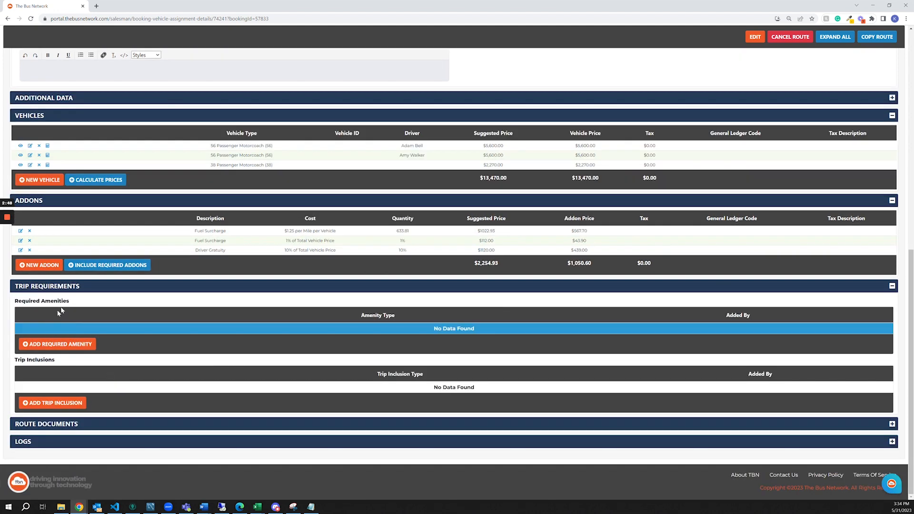
pyautogui.click(57, 344)
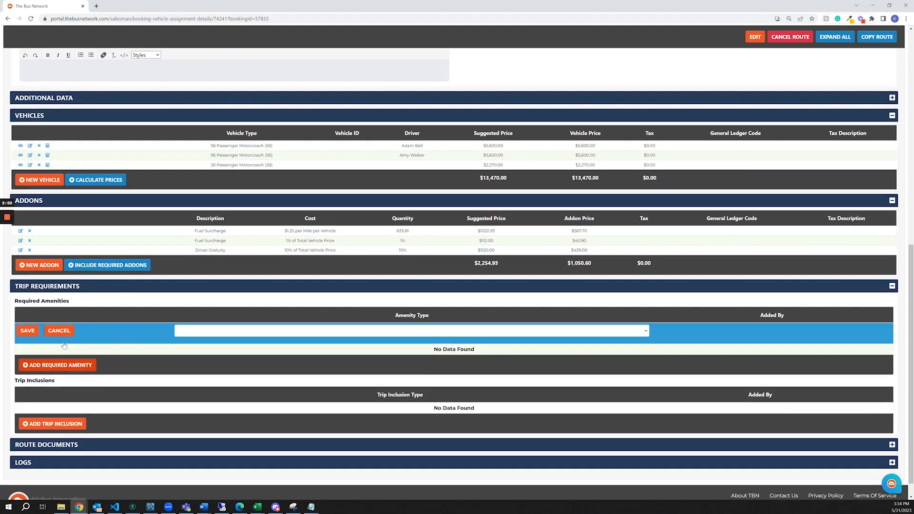
pyautogui.click(266, 331)
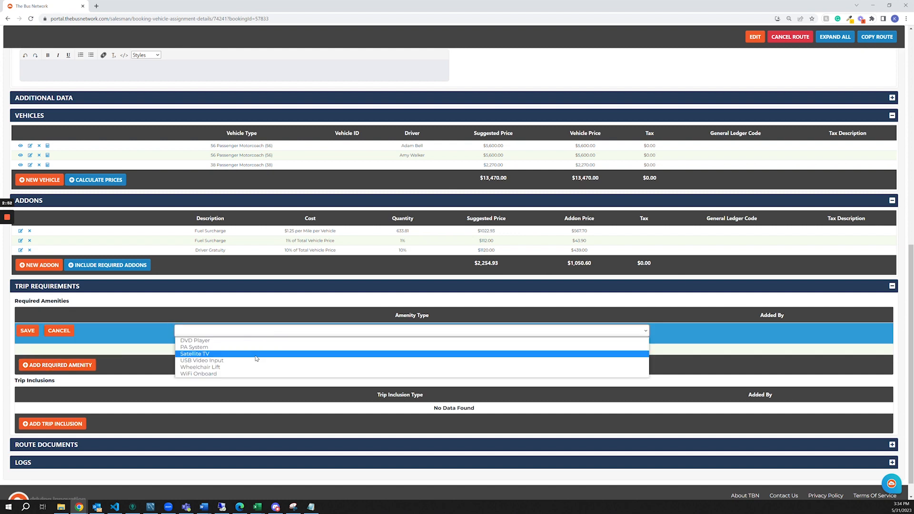
pyautogui.click(256, 356)
pyautogui.press('Return')
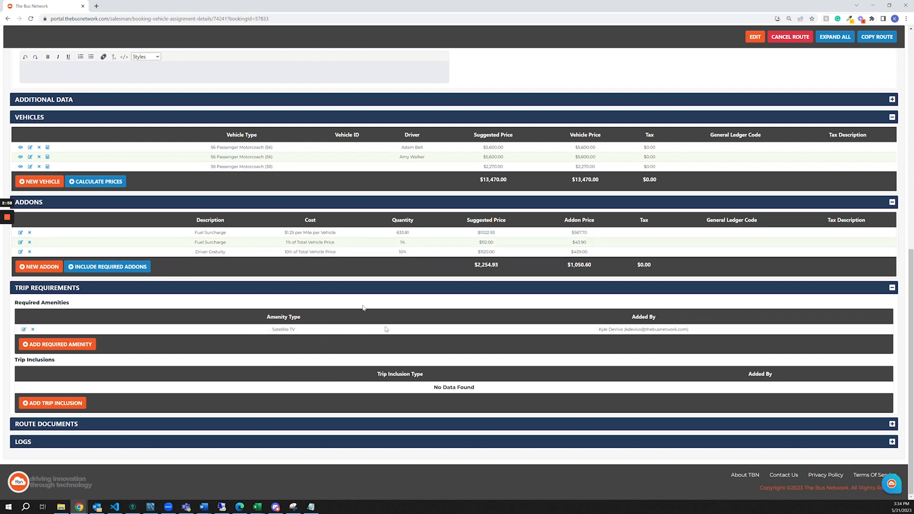
# Leave the route information and return to the Dispatch Main Report.
pyautogui.scroll(5, 435, 267)
pyautogui.scroll(5, 443, 220)
pyautogui.scroll(-5, 267, 202)
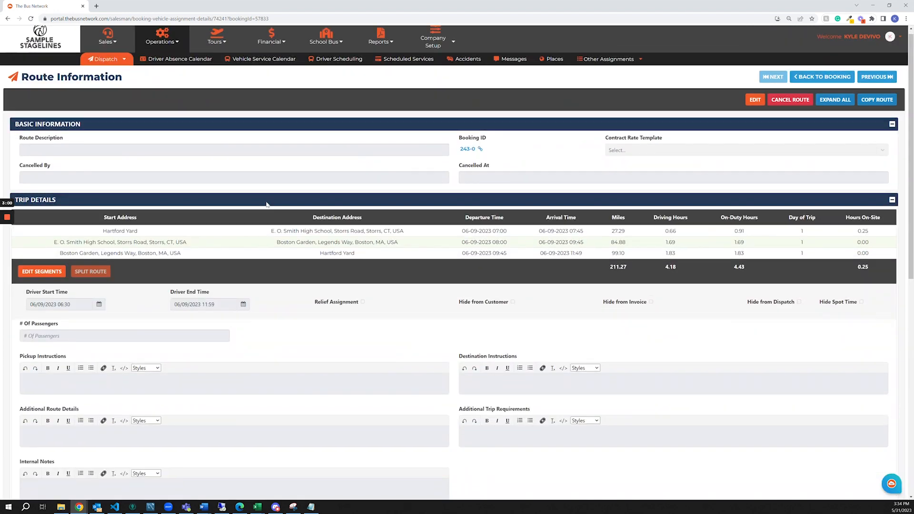
pyautogui.scroll(5, 238, 273)
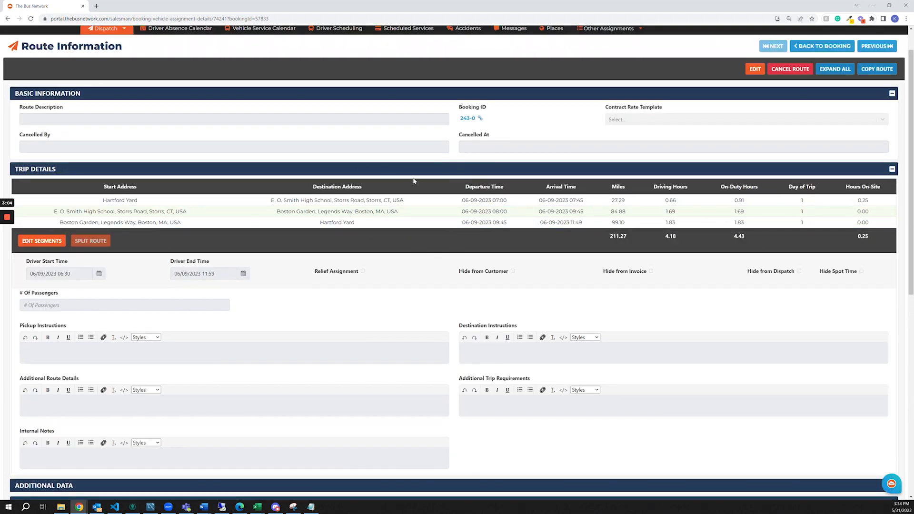
pyautogui.scroll(1, 252, 128)
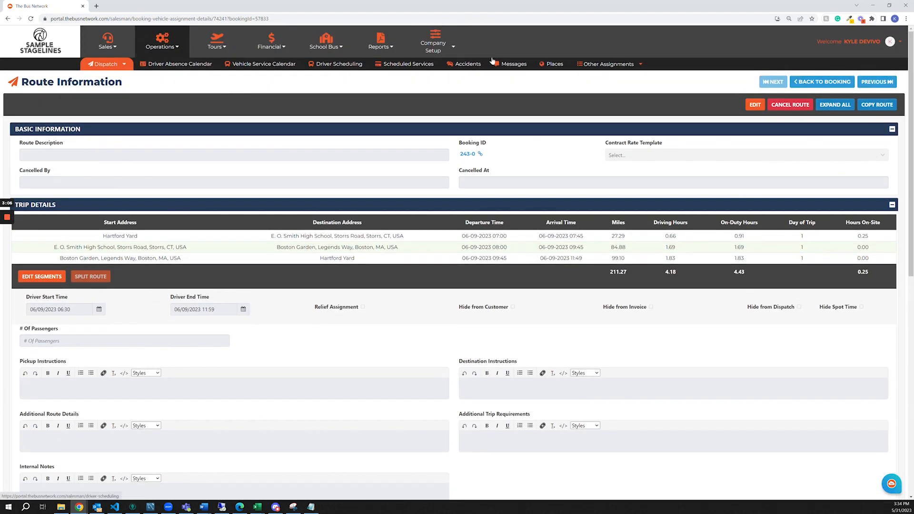
pyautogui.click(123, 67)
pyautogui.click(108, 97)
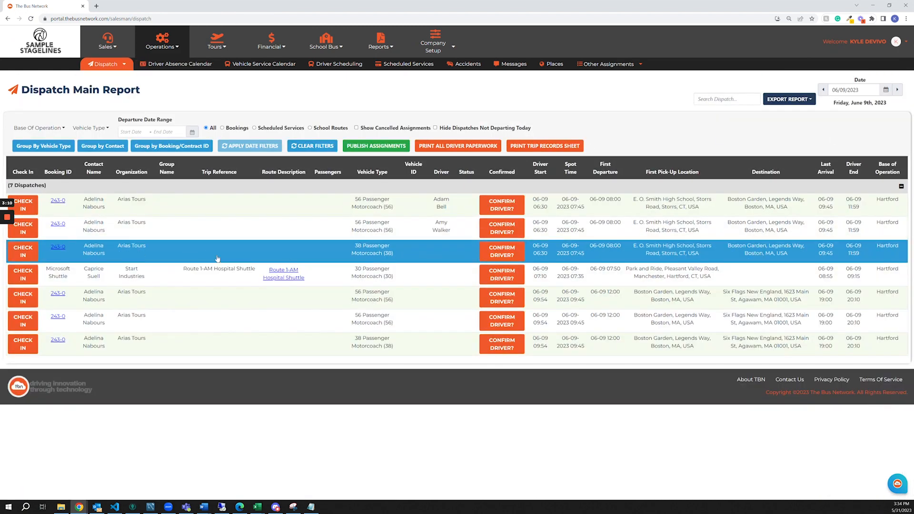
# Try to assign a 38 Passenger Motorcoach vehicle to the 08:00 38-passenger dispatch, declining the assignment when asked to proceed.
pyautogui.click(411, 253)
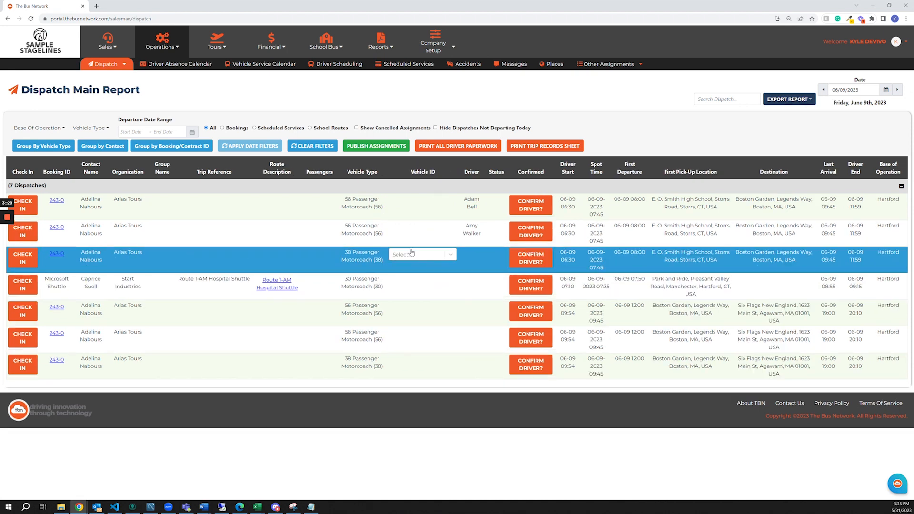
pyautogui.click(410, 255)
pyautogui.scroll(-5, 434, 310)
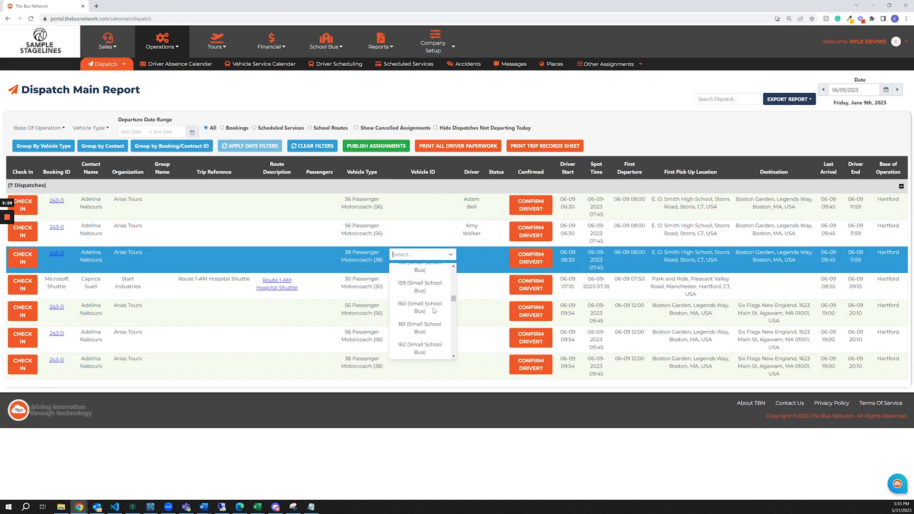
pyautogui.scroll(3, 433, 310)
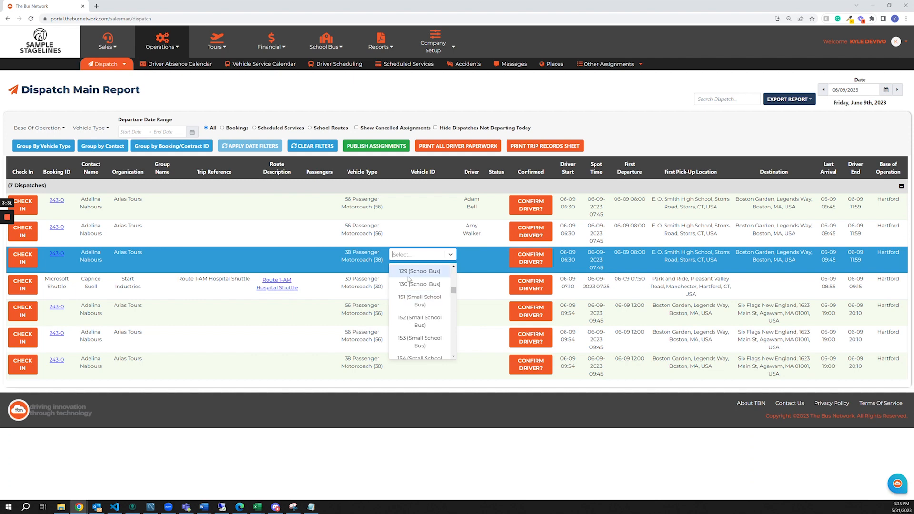
pyautogui.write('38 Pass')
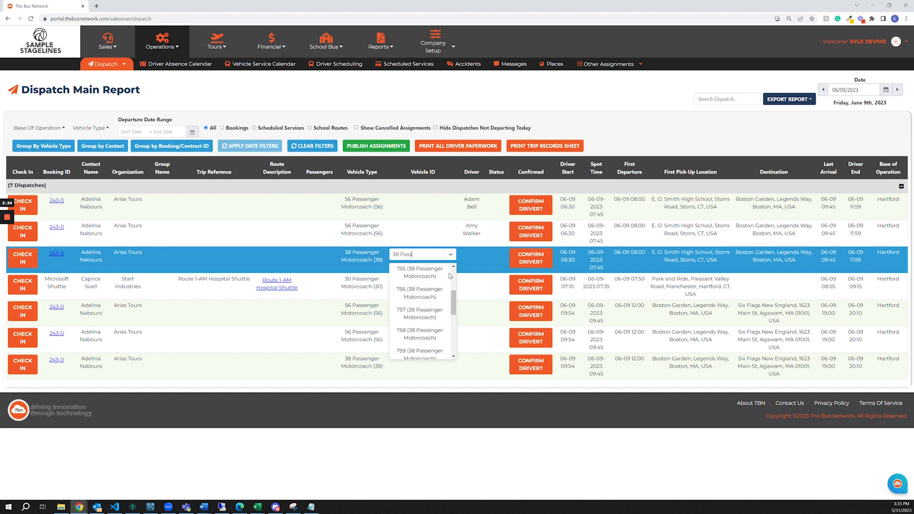
pyautogui.click(429, 274)
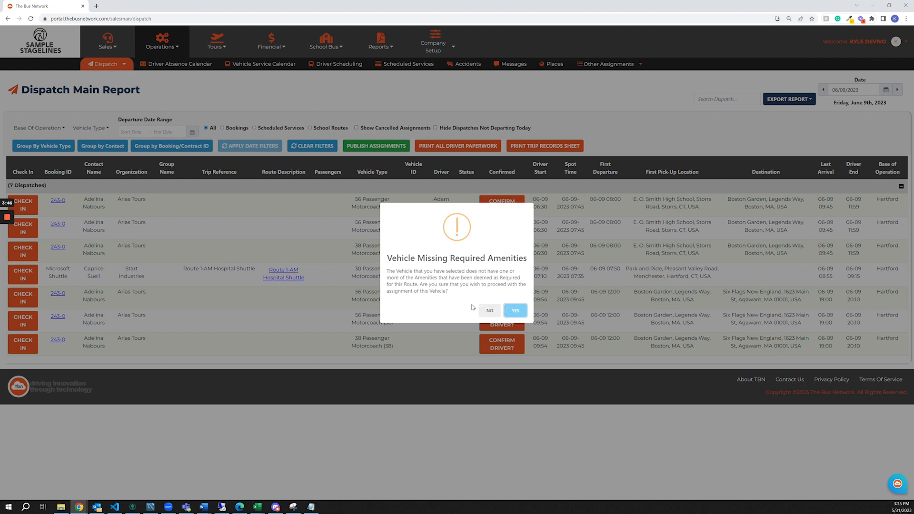
pyautogui.click(488, 313)
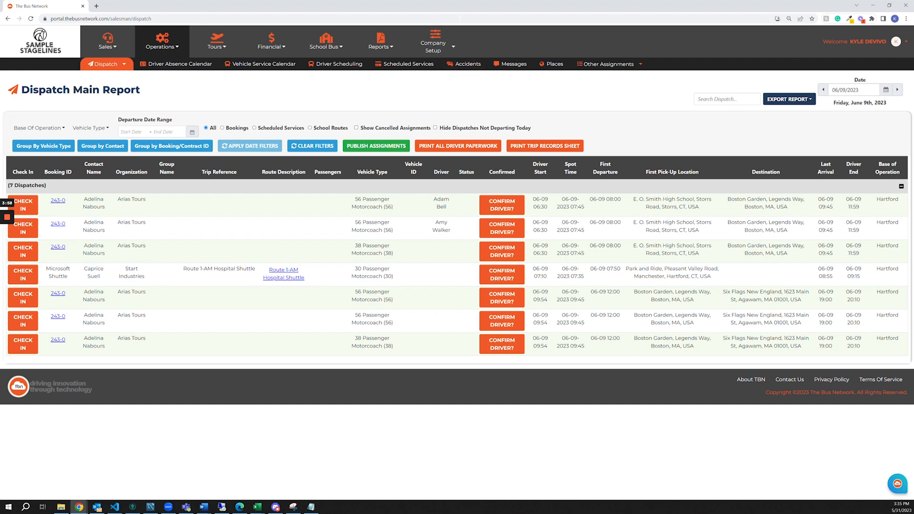
# Filter the vehicle inventory to the 38 Passenger Motorcoach type and open the details of vehicle 752.
pyautogui.click(438, 42)
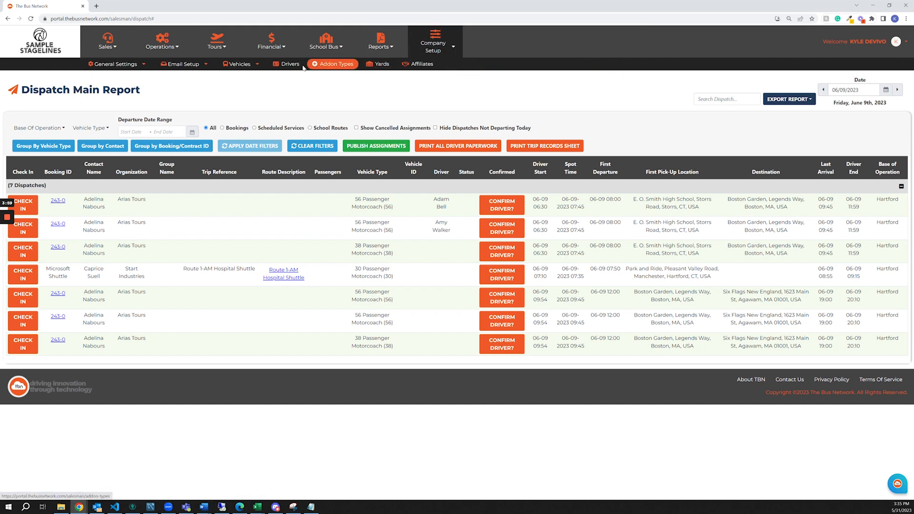
pyautogui.click(237, 66)
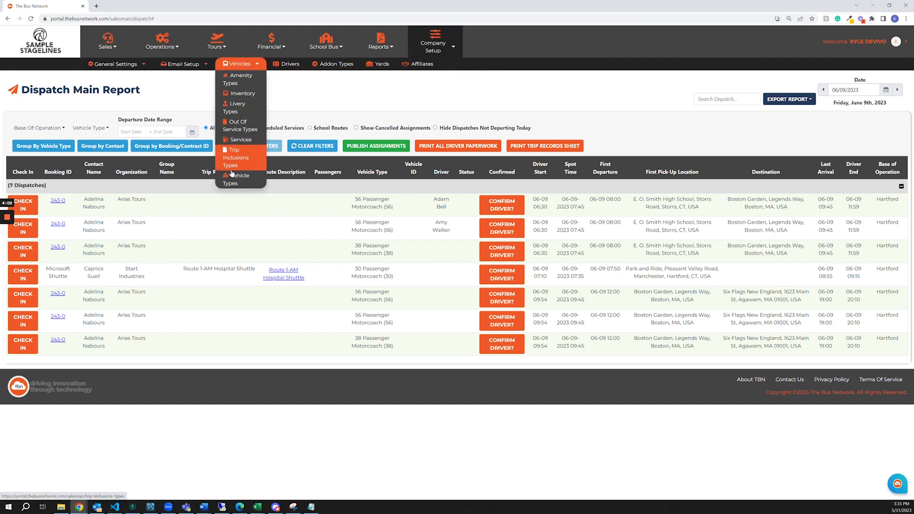
pyautogui.click(242, 94)
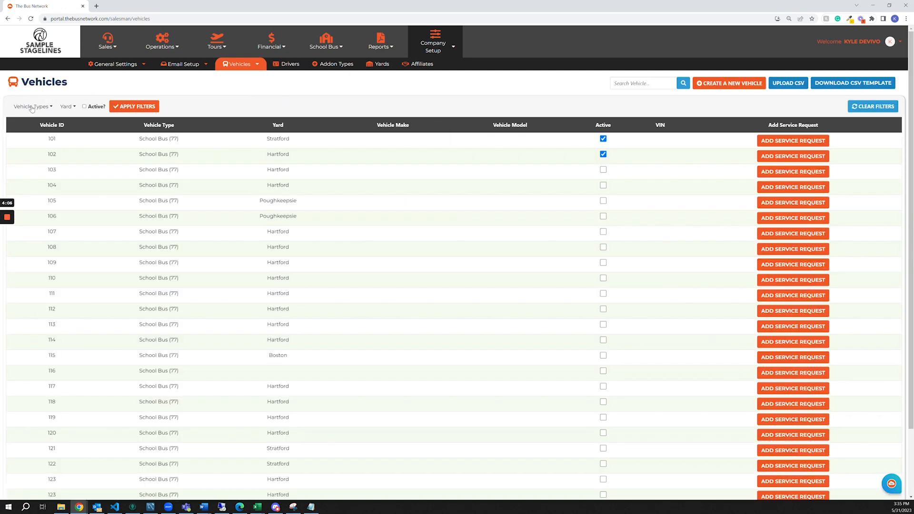
pyautogui.click(32, 109)
pyautogui.click(34, 109)
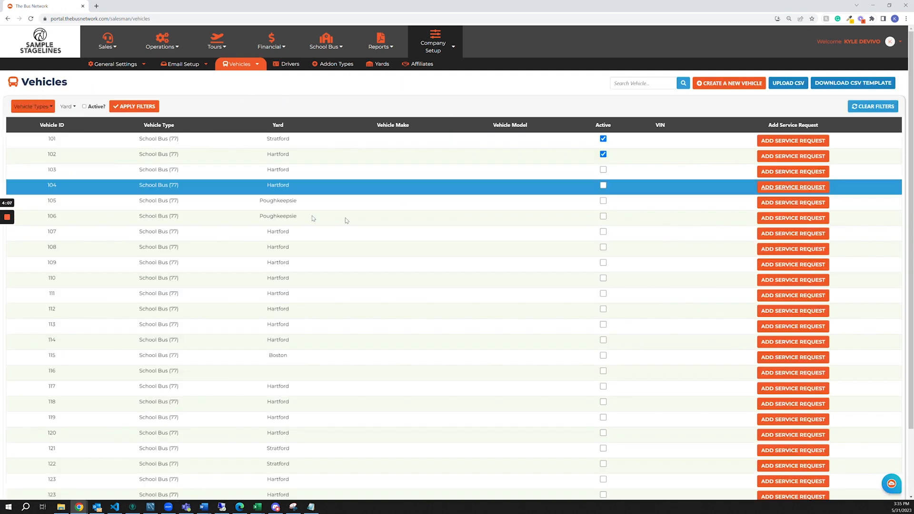
pyautogui.click(131, 107)
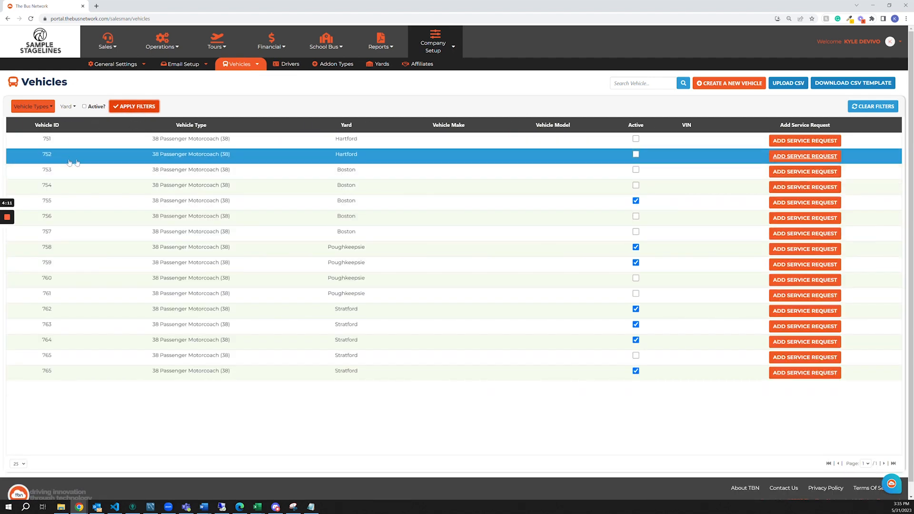
pyautogui.click(52, 158)
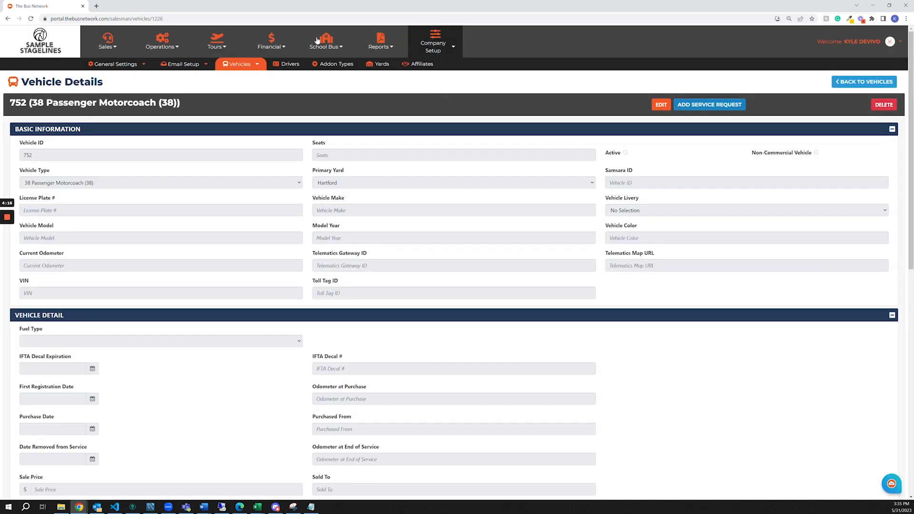
# Add Satellite TV to vehicle 752's amenities and save it.
pyautogui.scroll(-6, 365, 295)
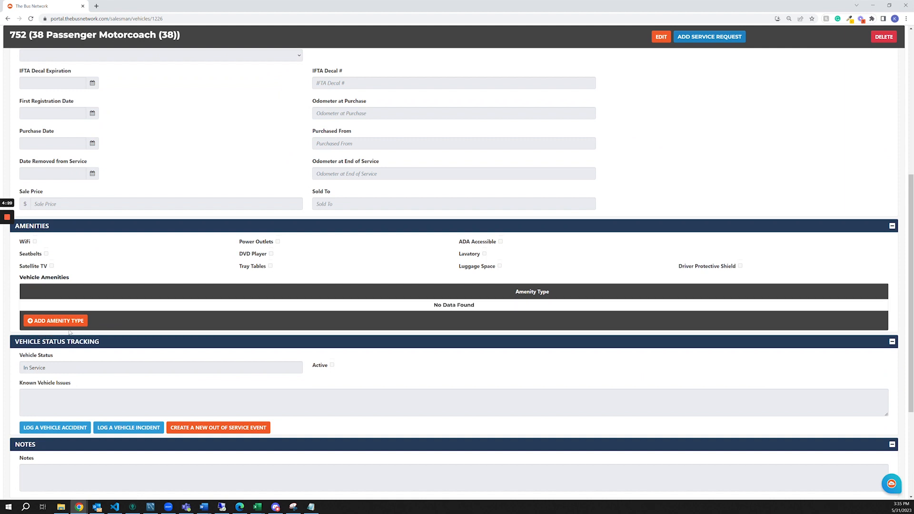
pyautogui.click(44, 325)
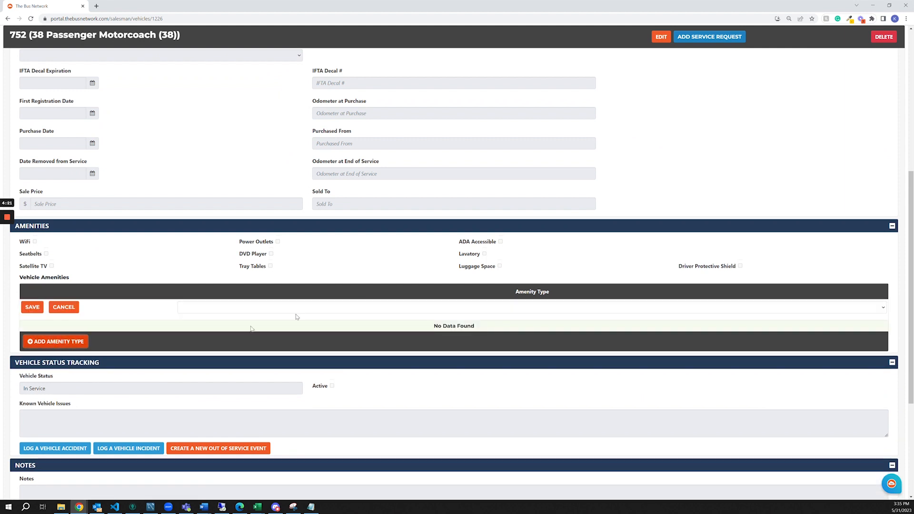
pyautogui.click(377, 312)
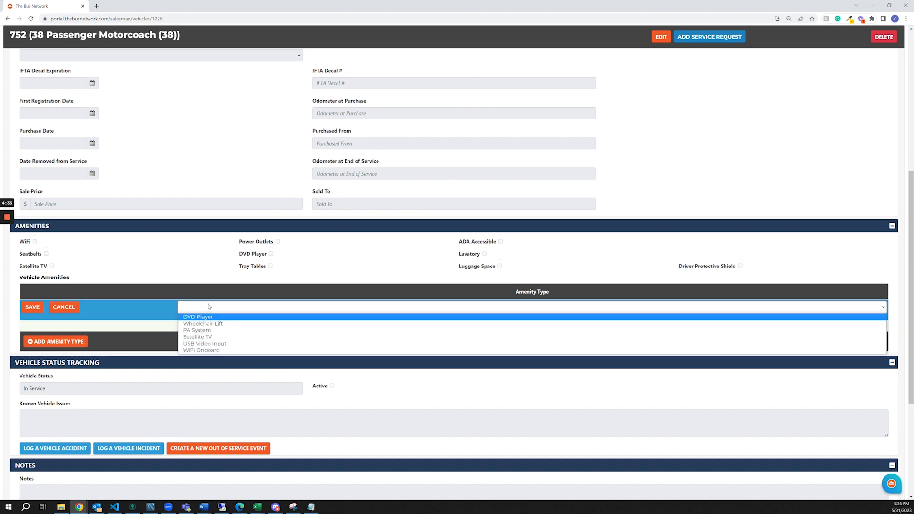
pyautogui.click(208, 337)
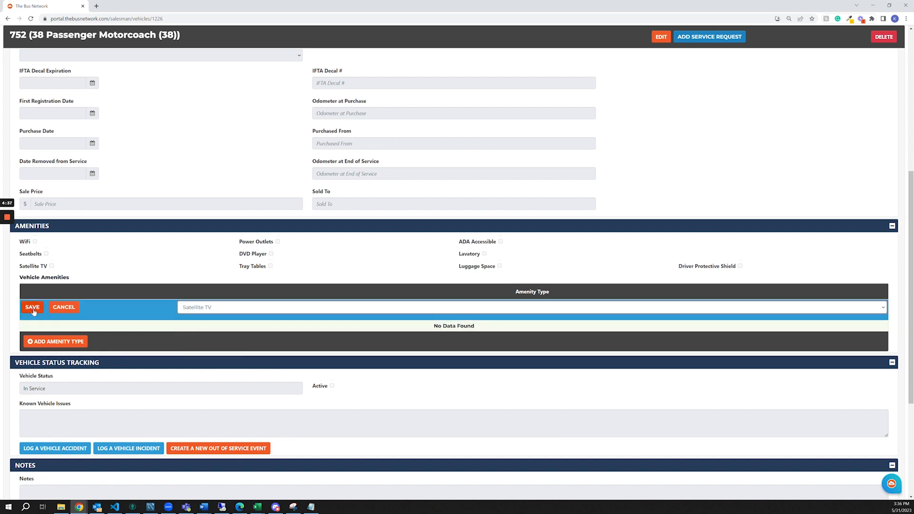
pyautogui.click(33, 307)
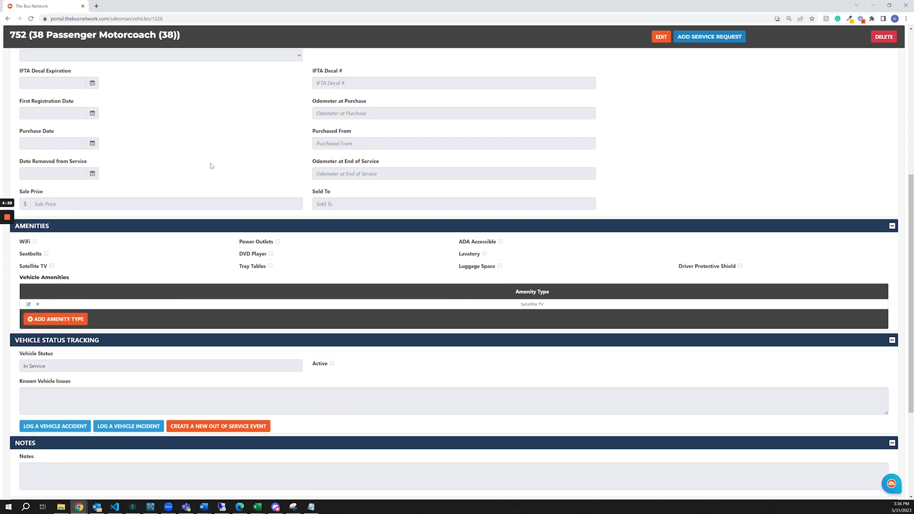
# Add Wheelchair Lift and DVD Player as further amenities of vehicle 752, saving each one.
pyautogui.scroll(12, 204, 118)
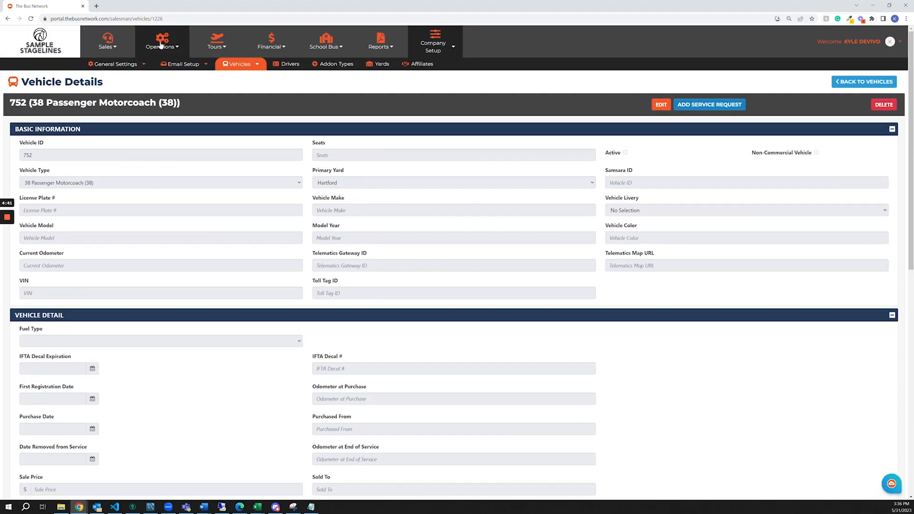
pyautogui.scroll(-12, 179, 123)
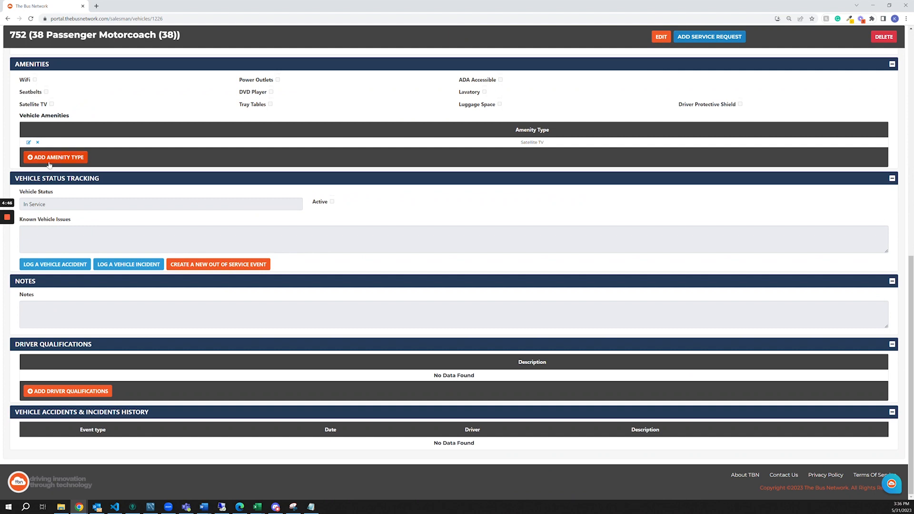
pyautogui.click(72, 160)
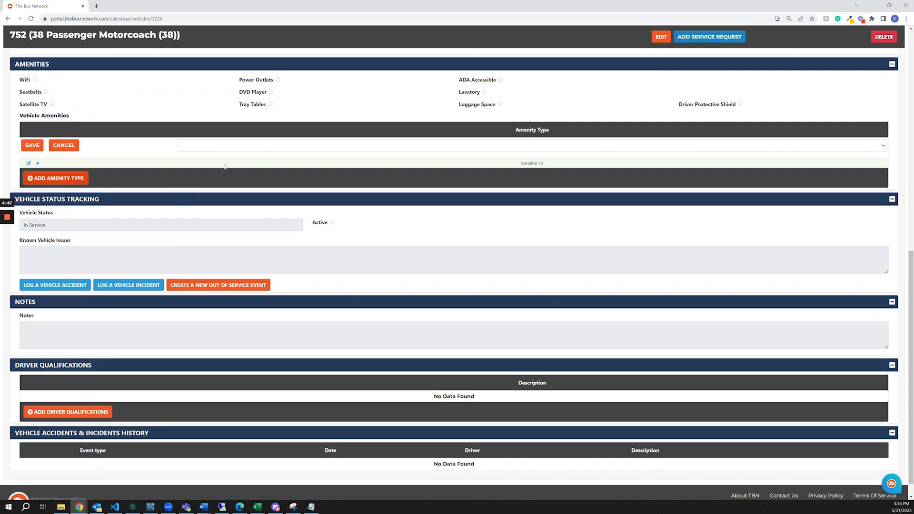
pyautogui.click(254, 149)
pyautogui.click(232, 158)
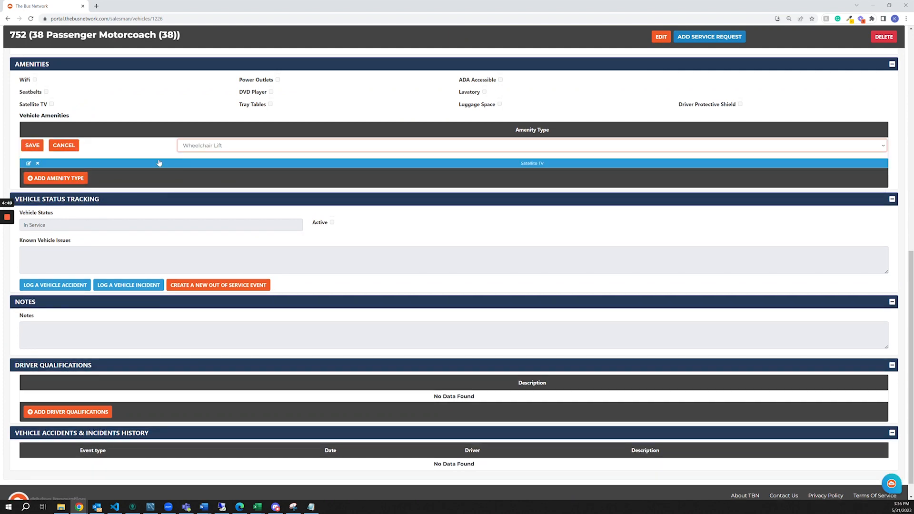
pyautogui.click(32, 145)
pyautogui.click(57, 166)
pyautogui.click(231, 146)
pyautogui.click(204, 154)
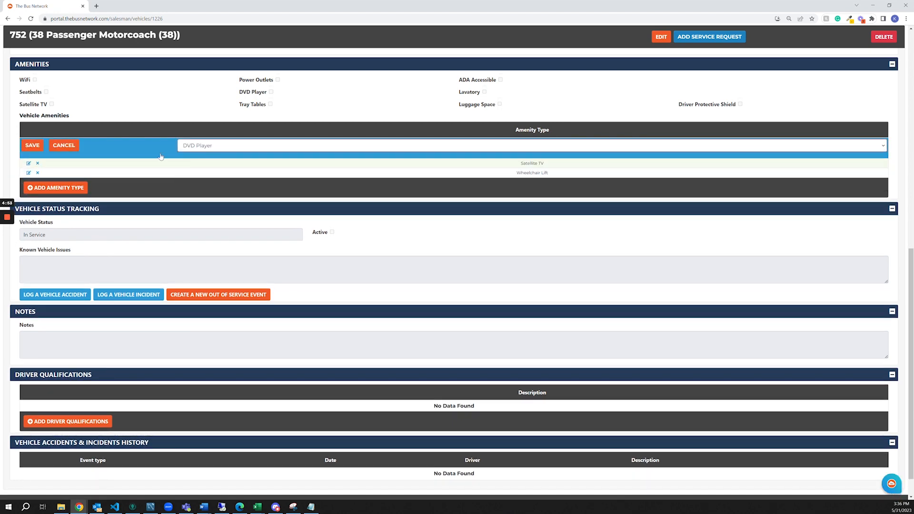
pyautogui.click(33, 145)
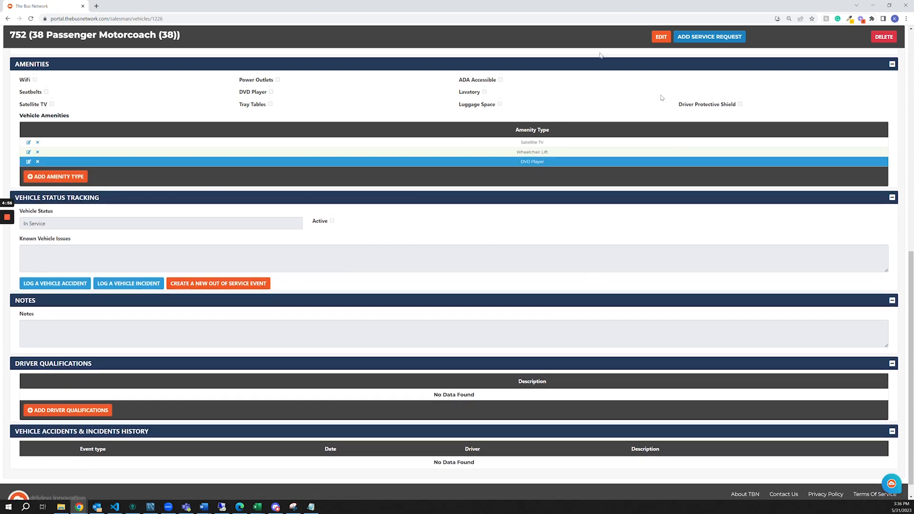
# Return to the Dispatch Main Report and set its date to 06/09/2023.
pyautogui.scroll(9, 472, 123)
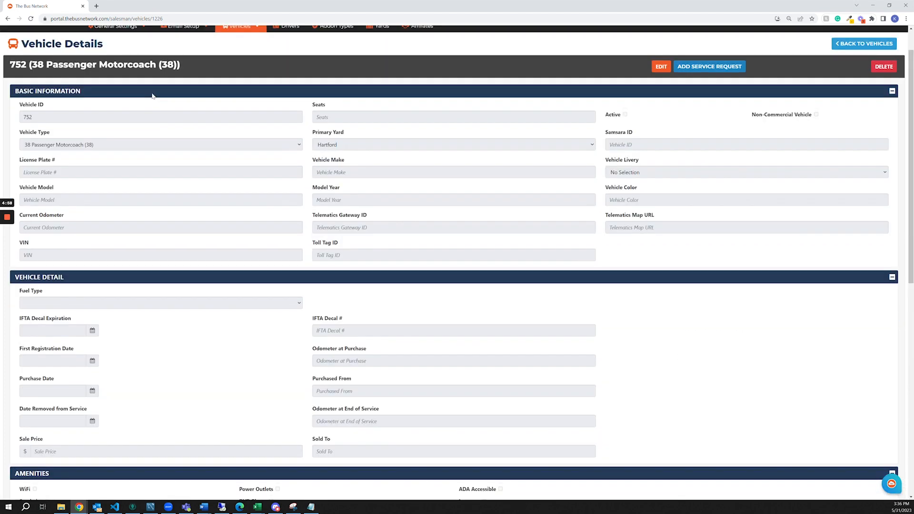
pyautogui.scroll(1, 152, 95)
pyautogui.click(111, 66)
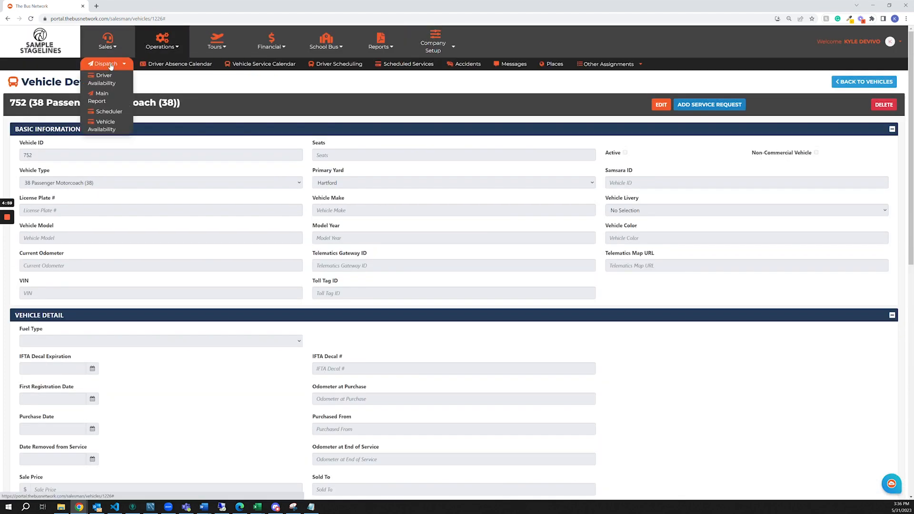
pyautogui.click(102, 97)
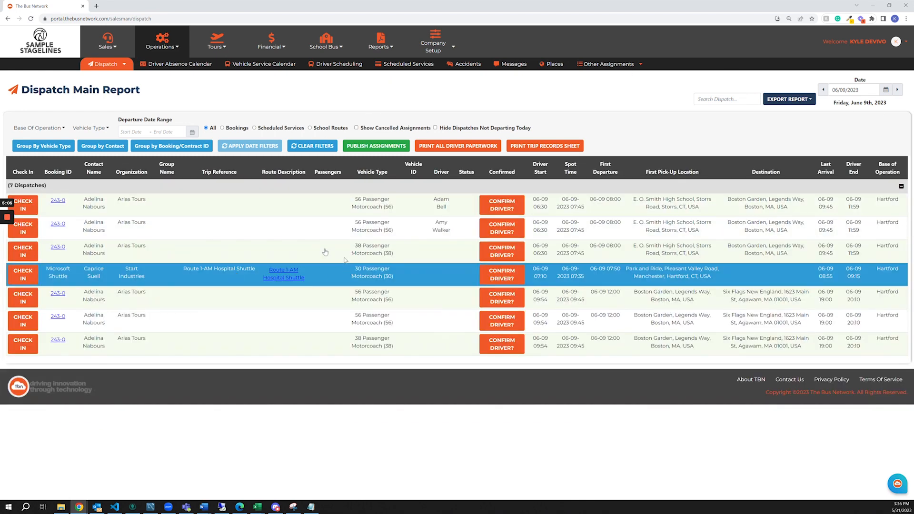
pyautogui.click(887, 91)
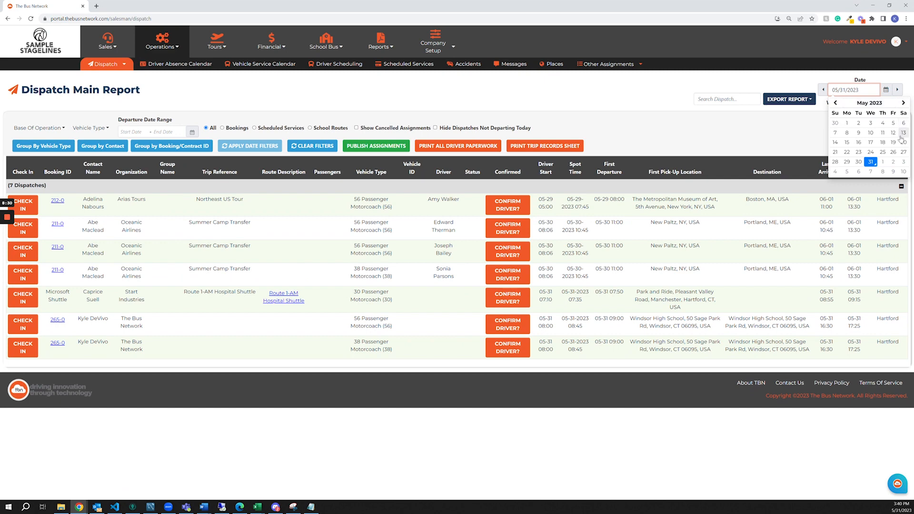
pyautogui.click(893, 172)
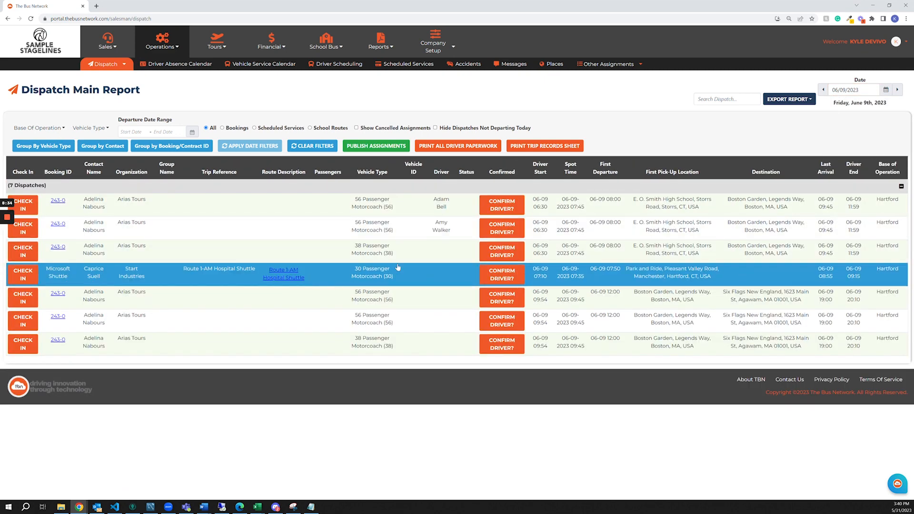
# Assign vehicle 752 to the 12:00 38 Passenger Motorcoach dispatch from Boston Garden to Six Flags New England.
pyautogui.click(413, 353)
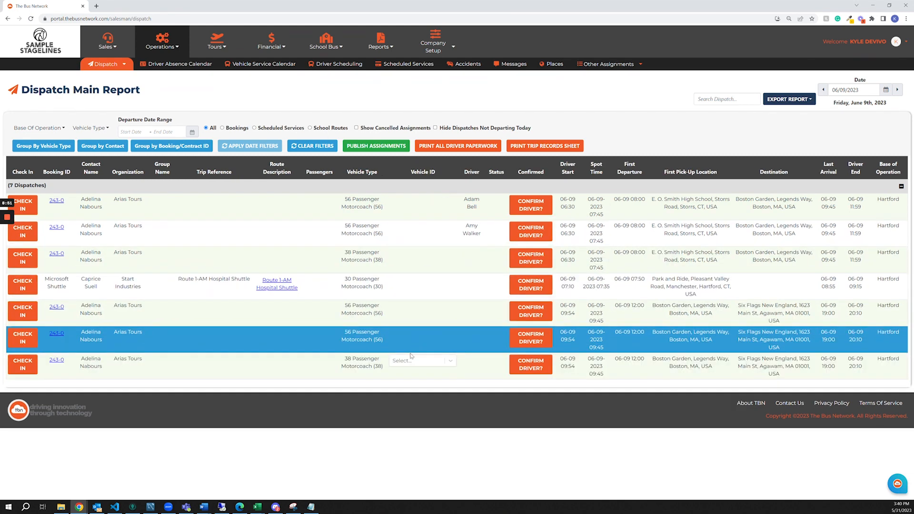
pyautogui.write('113')
pyautogui.click(412, 378)
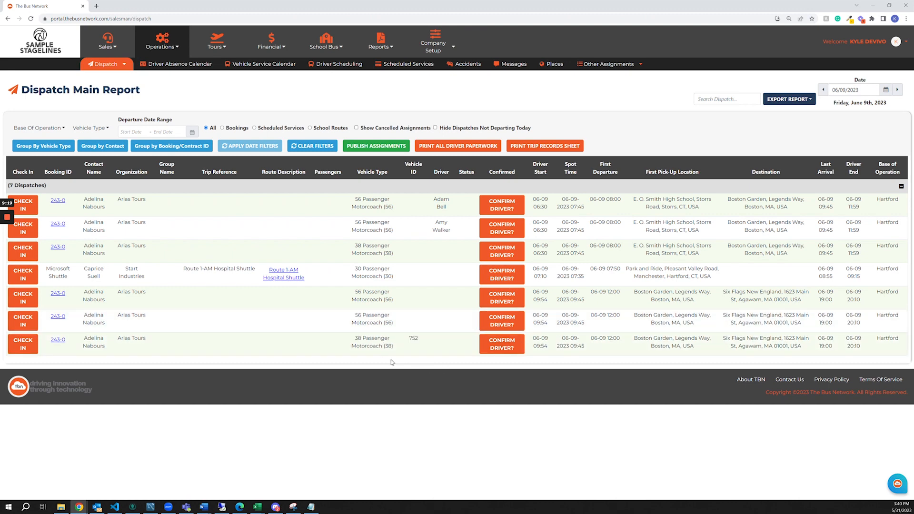
pyautogui.click(419, 43)
pyautogui.click(240, 63)
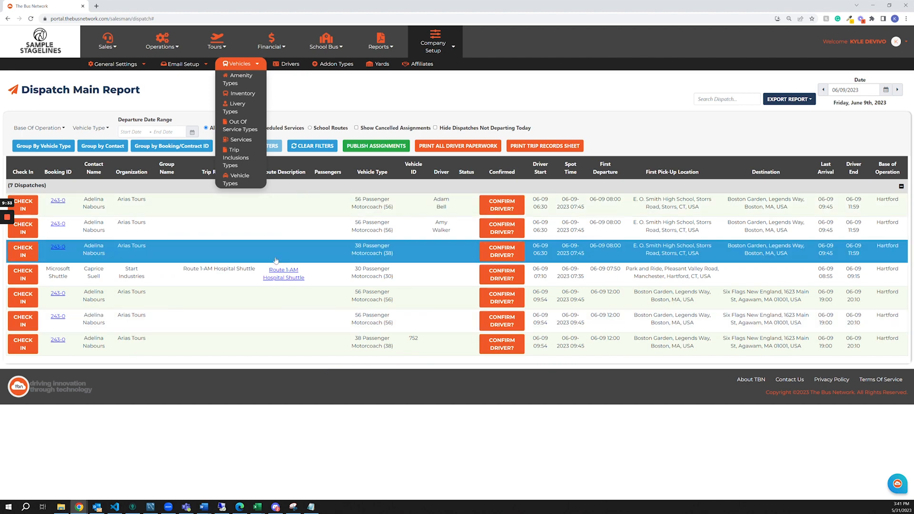
pyautogui.click(382, 102)
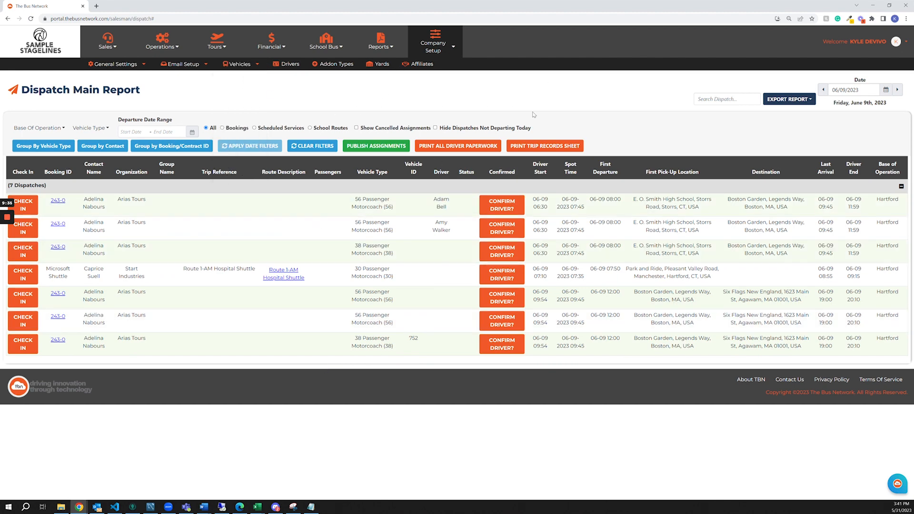